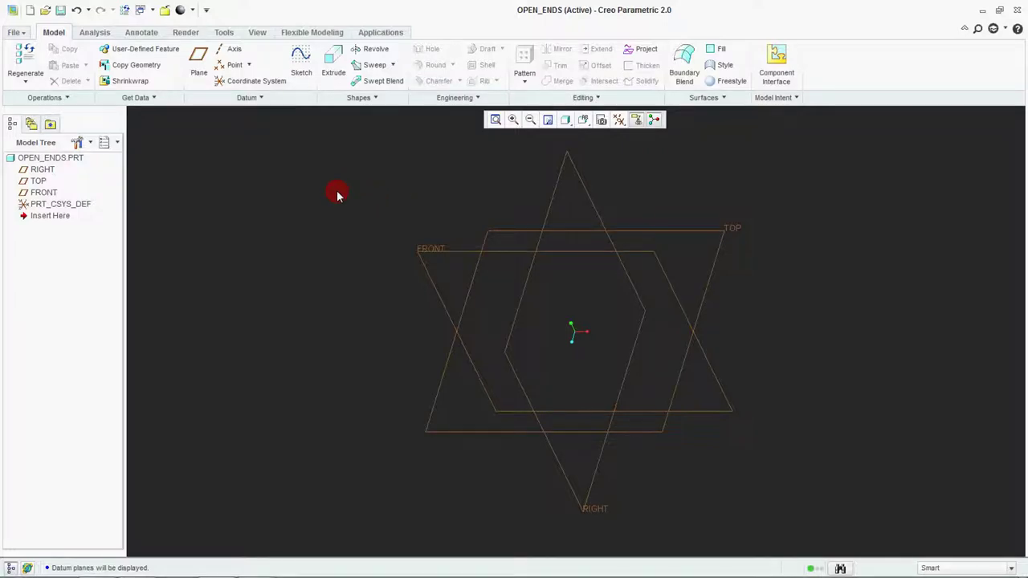
# - Start a new sketch on the FRONT datum plane
pyautogui.click(301, 68)
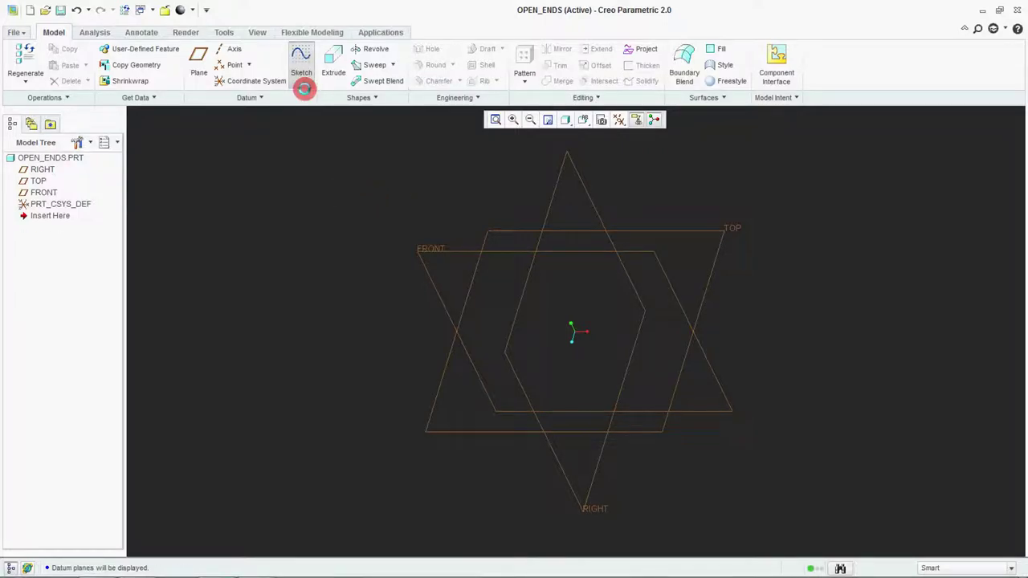
pyautogui.click(438, 253)
pyautogui.click(968, 261)
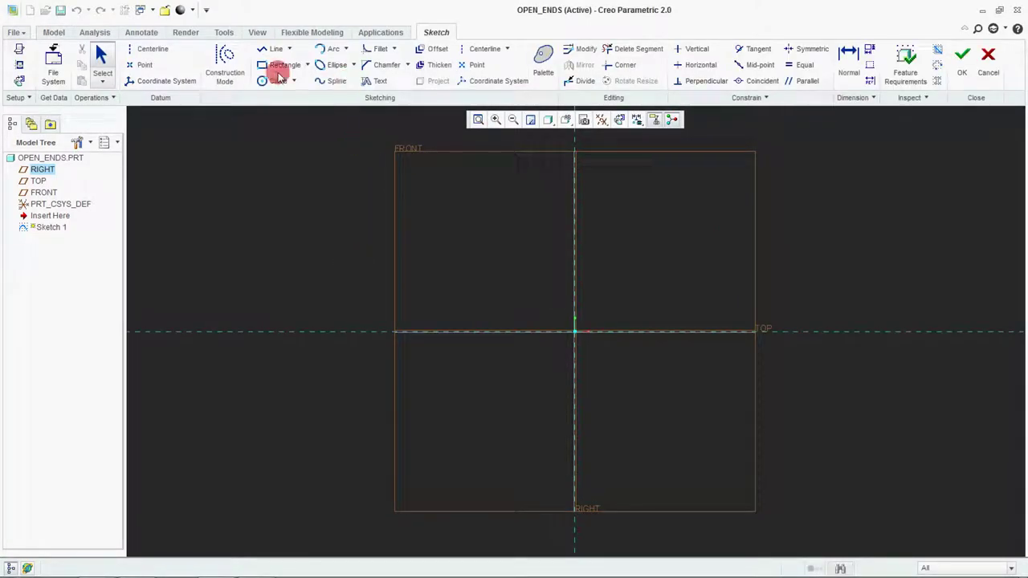
# - Draw a trial rectangle, then box-select it with its dimensions and delete it
pyautogui.click(281, 64)
pyautogui.click(489, 272)
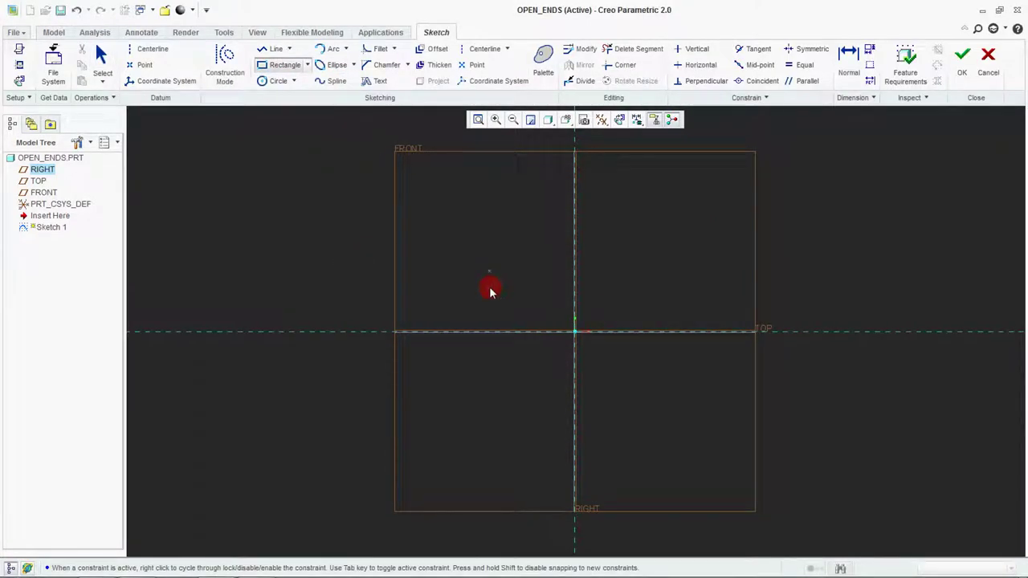
pyautogui.click(653, 402)
pyautogui.middleClick(653, 454)
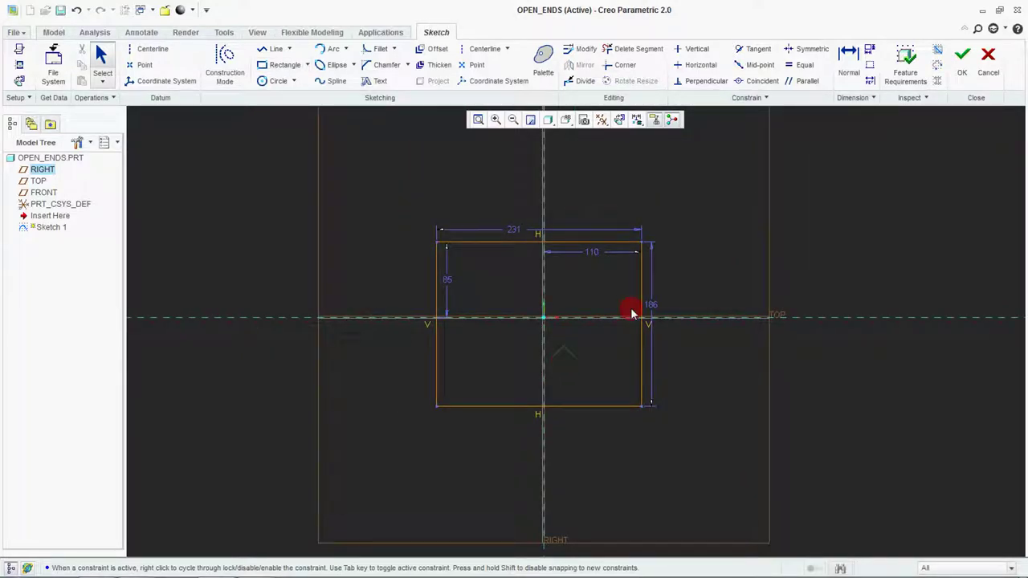
pyautogui.moveTo(684, 207); pyautogui.dragTo(379, 454)
pyautogui.press('Delete')
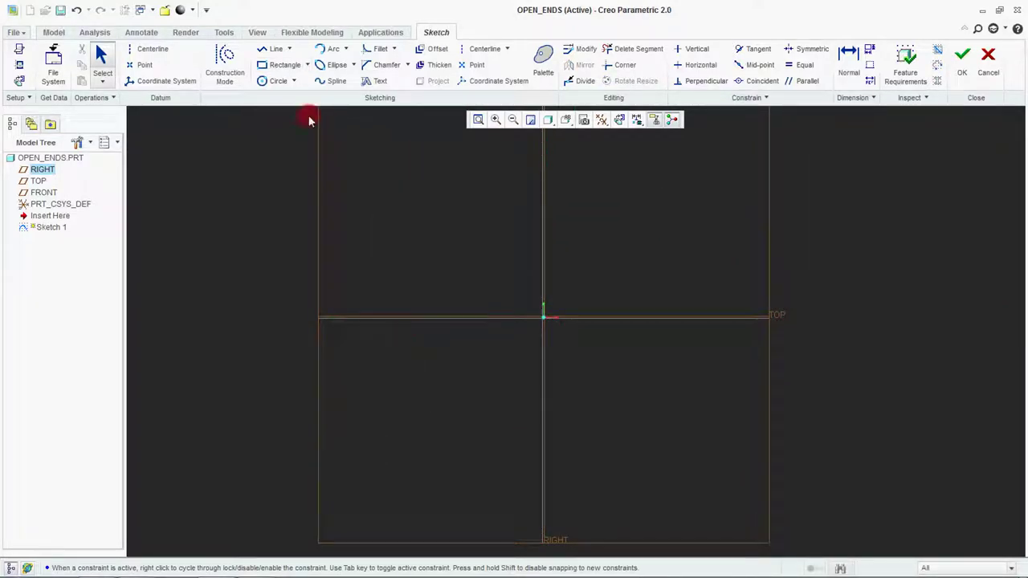
# - Draw a trial three-point open arc, then cancel the sketch
pyautogui.click(328, 49)
pyautogui.click(415, 281)
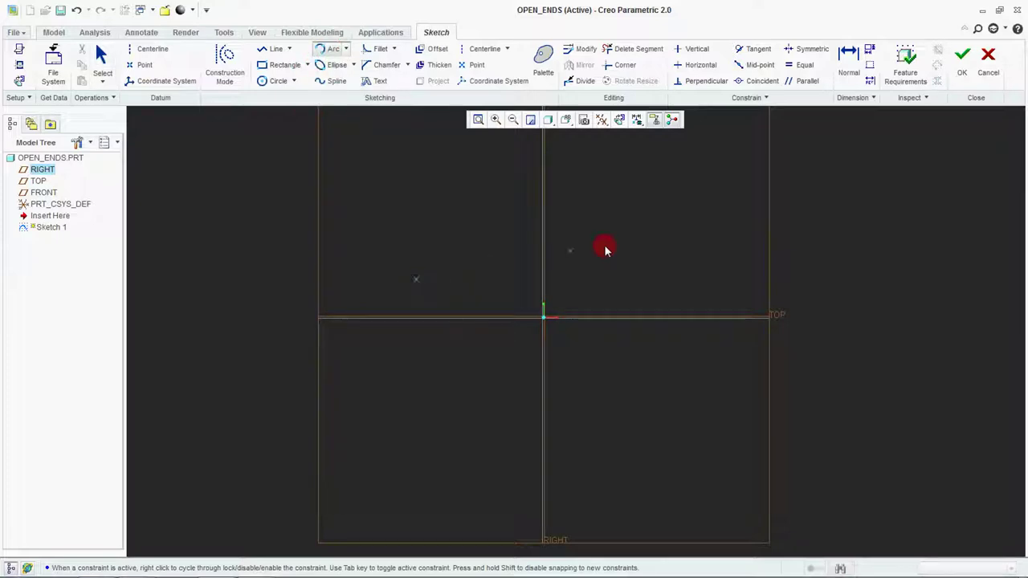
pyautogui.click(640, 239)
pyautogui.click(520, 215)
pyautogui.middleClick(484, 287)
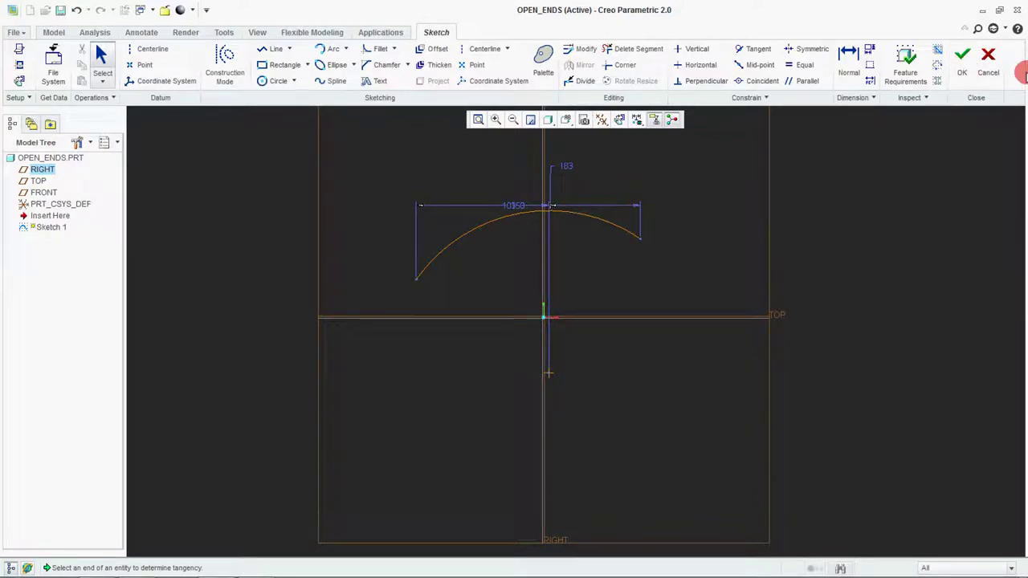
pyautogui.click(988, 56)
# - Discard the sketch and enable Sketcher's Highlight open ends option without saving a config file
pyautogui.click(482, 309)
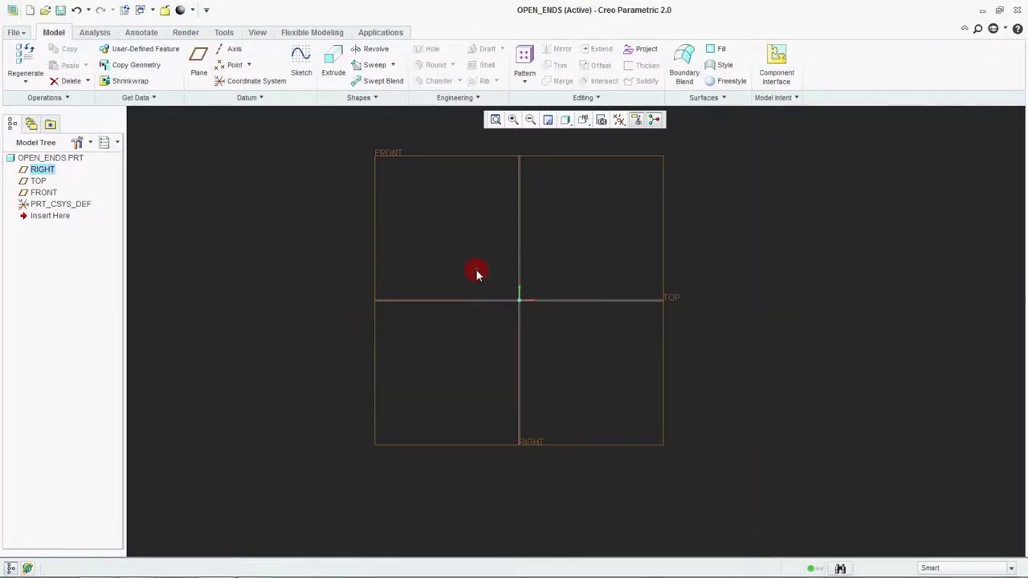
pyautogui.hotkey('ctrl', 'd')
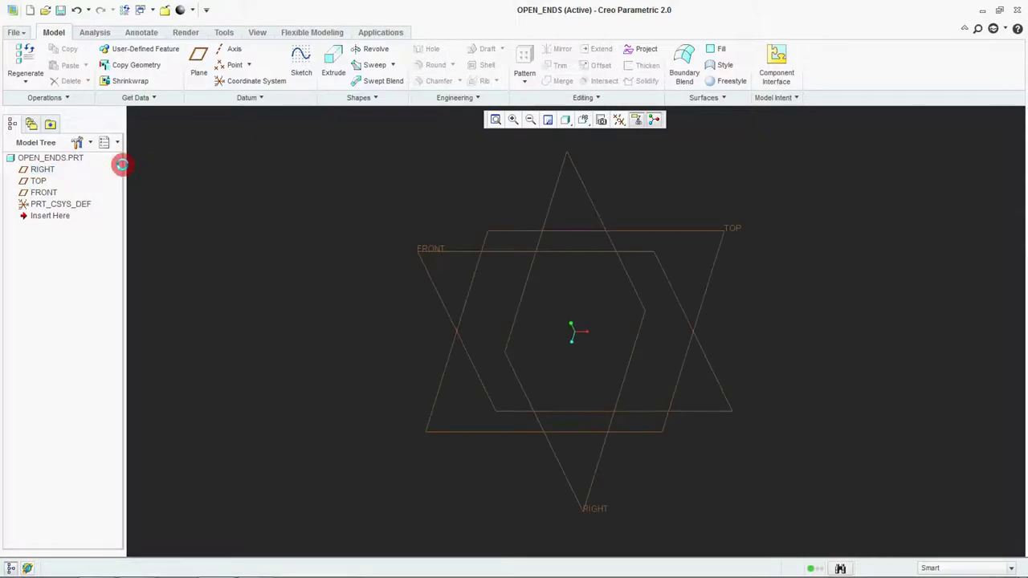
pyautogui.click(14, 33)
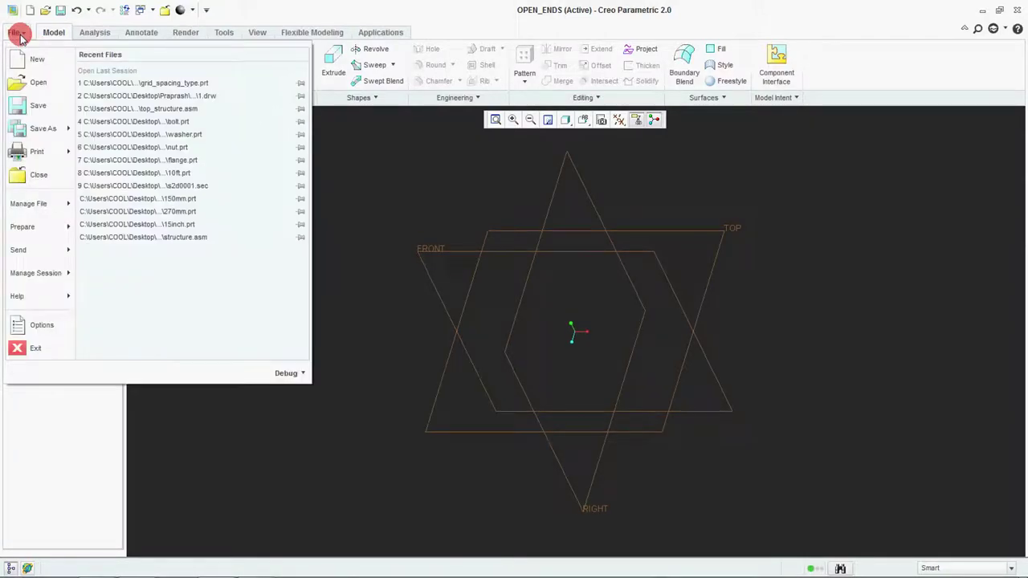
pyautogui.click(44, 329)
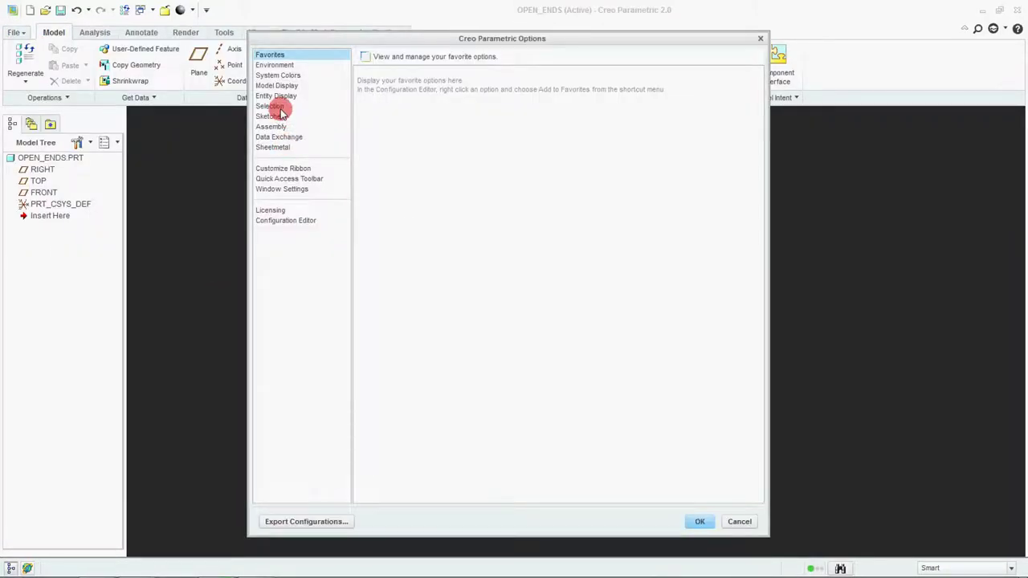
pyautogui.click(282, 117)
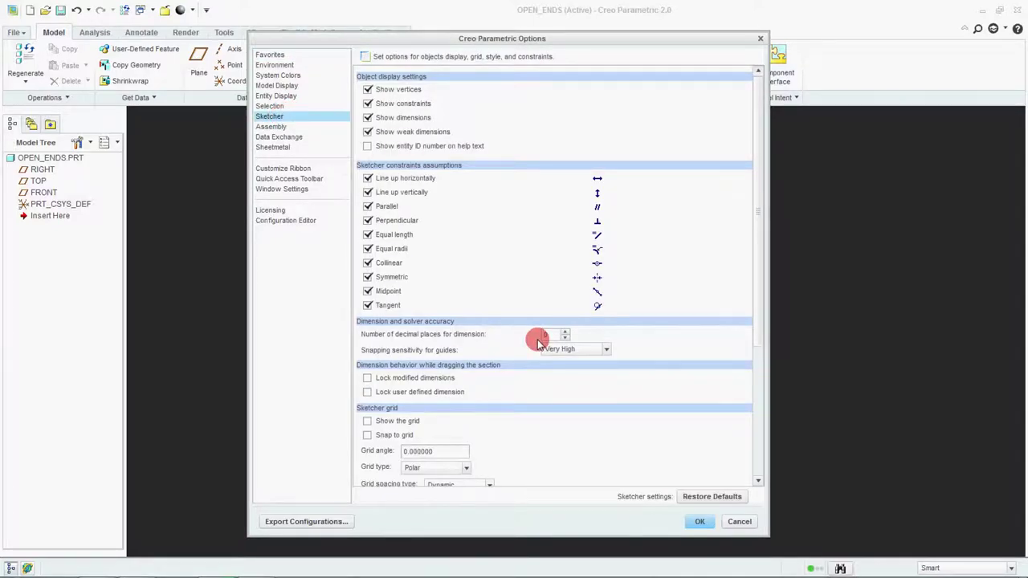
pyautogui.scroll(-4, 530, 329)
pyautogui.scroll(-2, 516, 319)
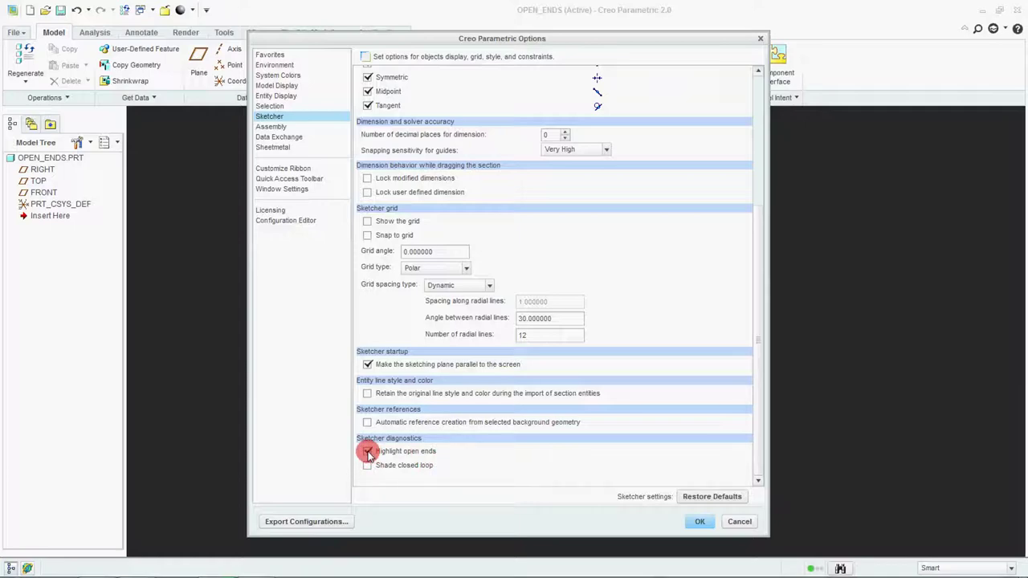
pyautogui.click(700, 521)
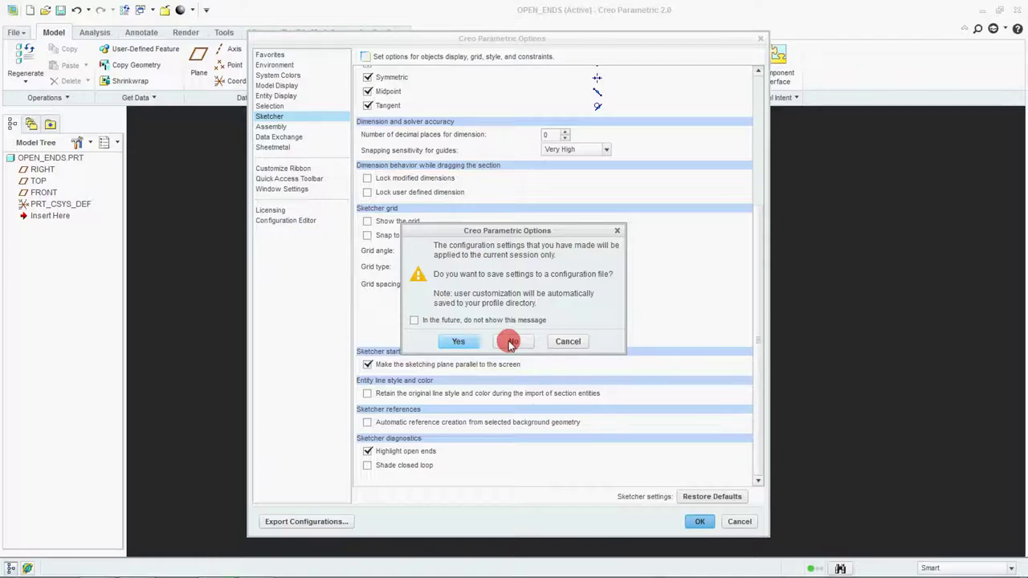
pyautogui.click(512, 343)
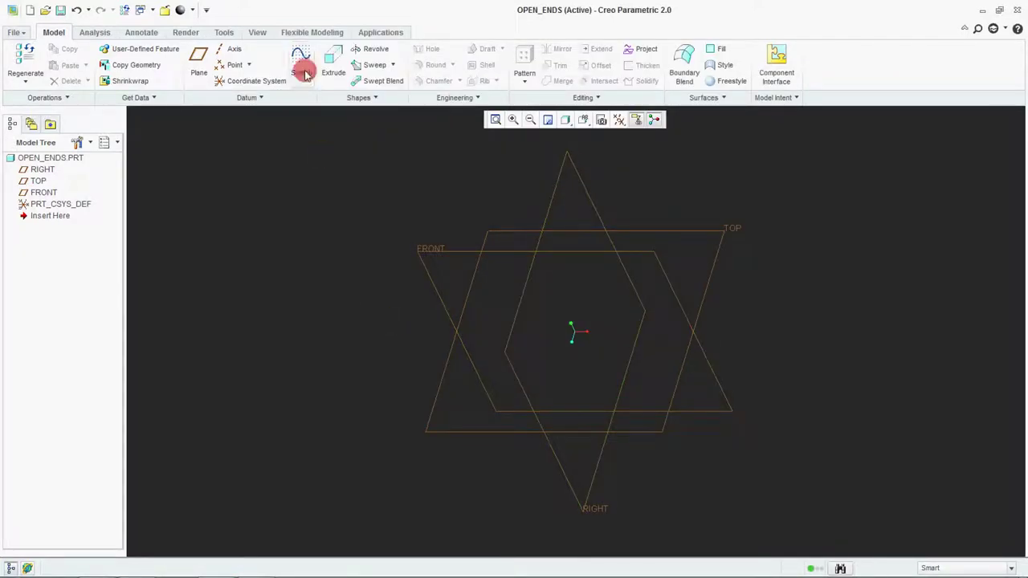
# - Start a new sketch on the FRONT plane with datum planes hidden
pyautogui.click(305, 74)
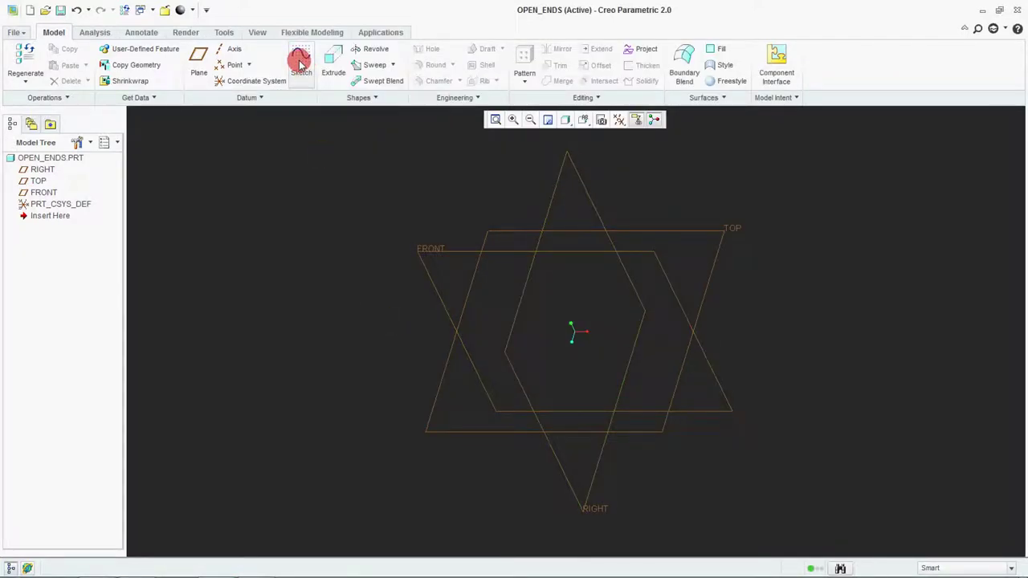
pyautogui.click(449, 256)
pyautogui.click(967, 263)
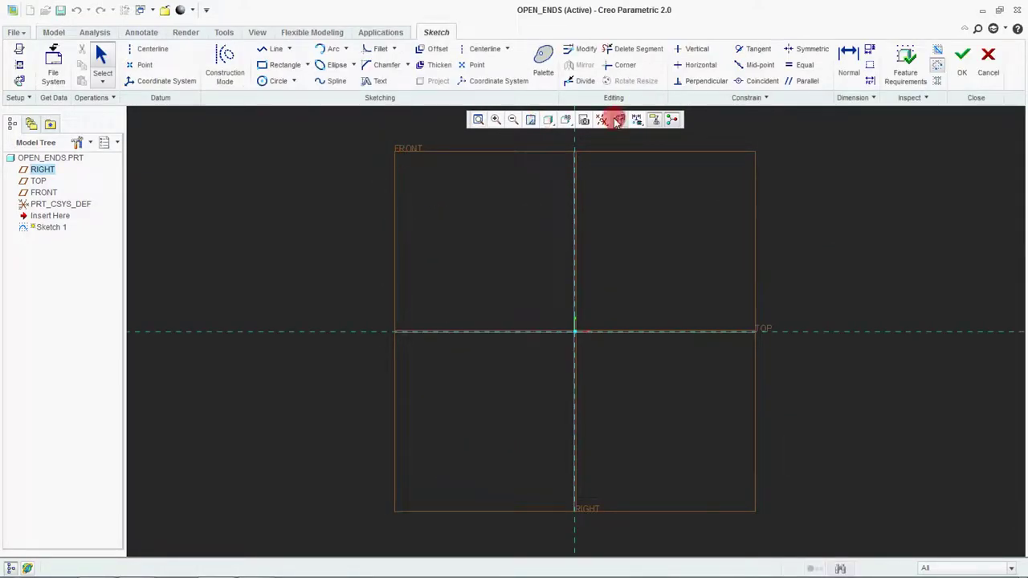
pyautogui.click(602, 119)
pyautogui.click(609, 207)
pyautogui.click(485, 227)
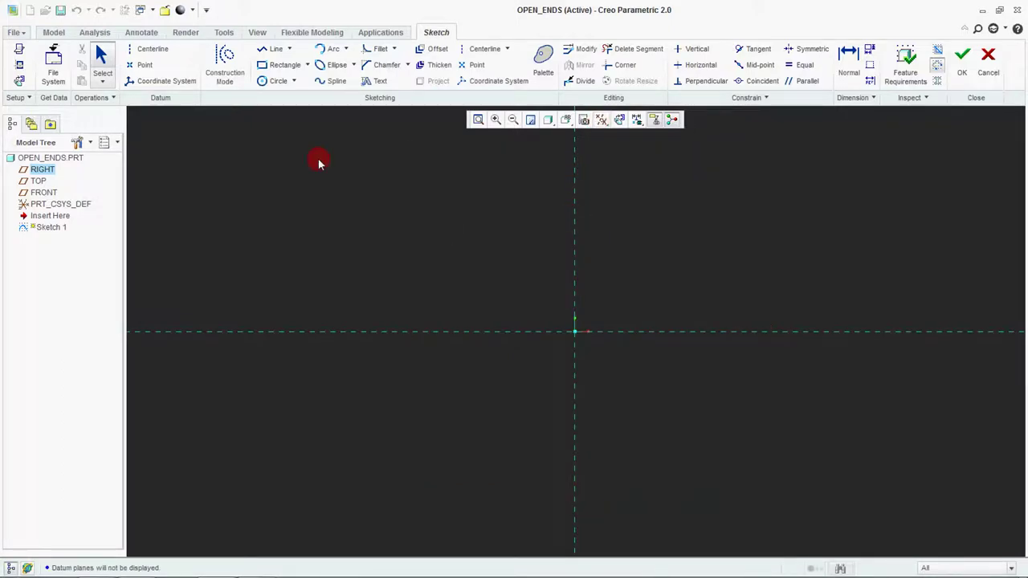
# - Draw an open arc across the vertical reference, its two ends marked red
pyautogui.click(323, 54)
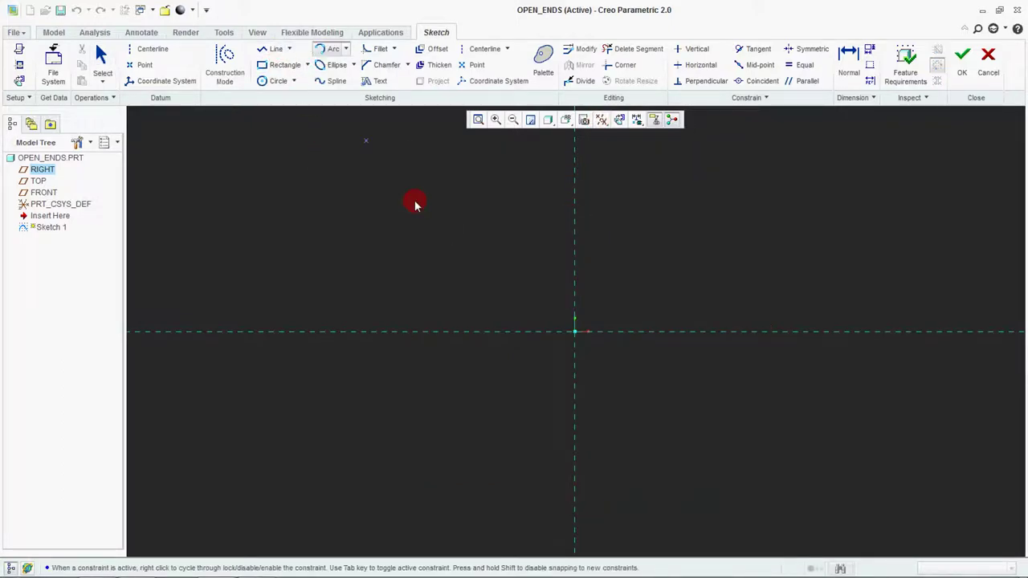
pyautogui.click(428, 277)
pyautogui.click(706, 267)
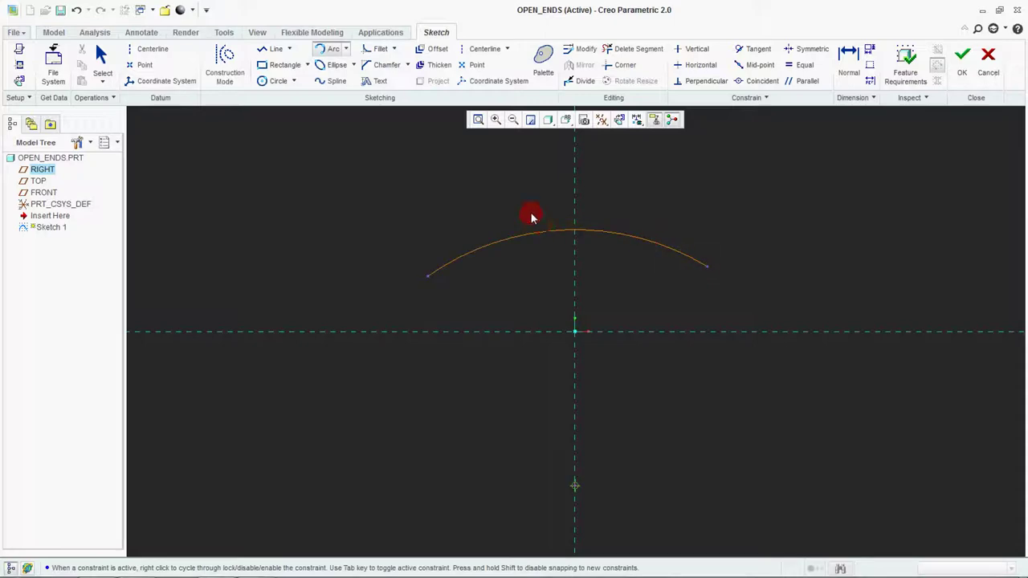
pyautogui.middleClick(464, 198)
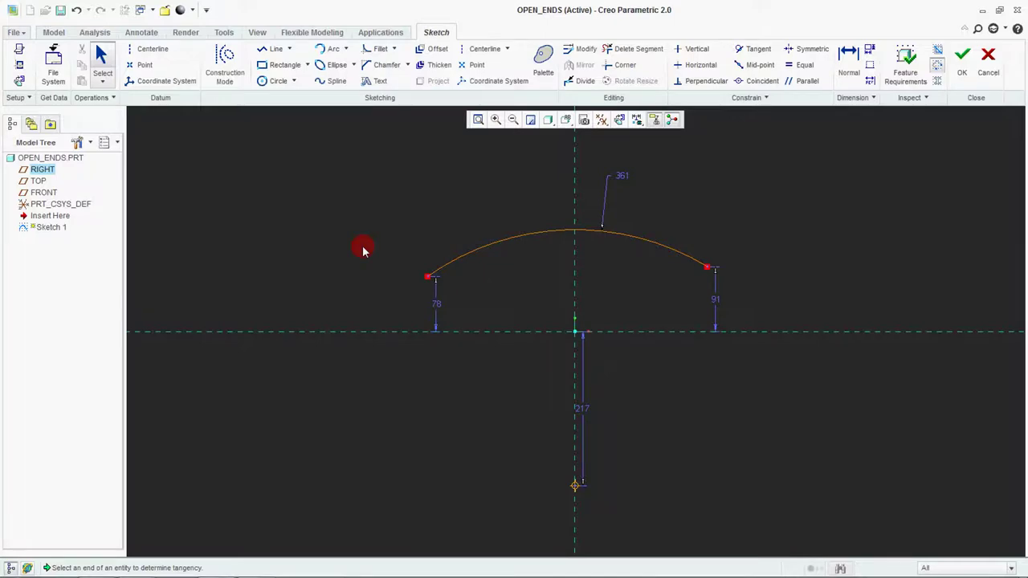
# - Join the arc's two endpoints with a straight Line Chain segment
pyautogui.scroll(-2, 454, 282)
pyautogui.scroll(4, 367, 254)
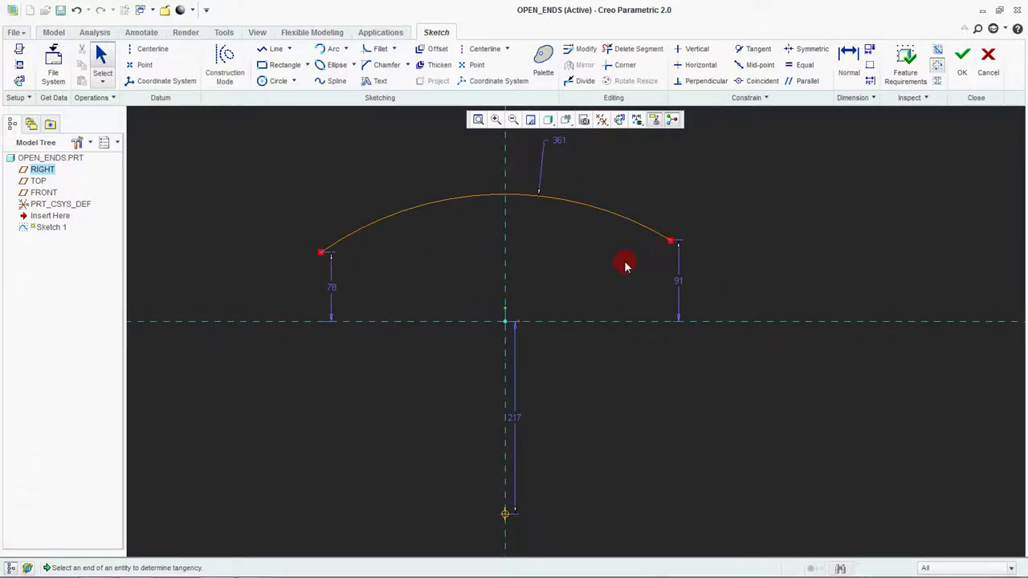
pyautogui.scroll(-1, 519, 255)
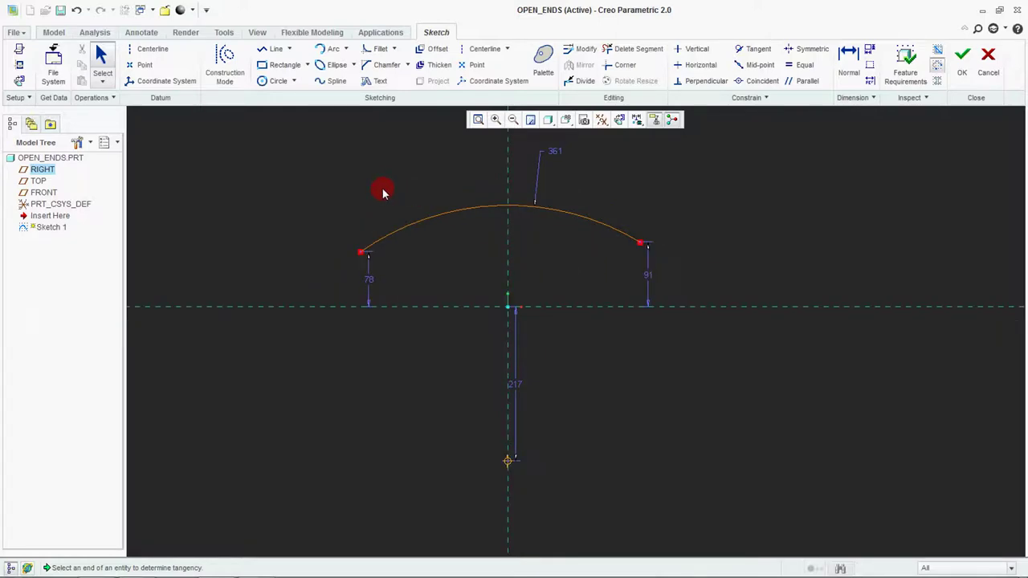
pyautogui.rightClick(353, 184)
pyautogui.click(367, 230)
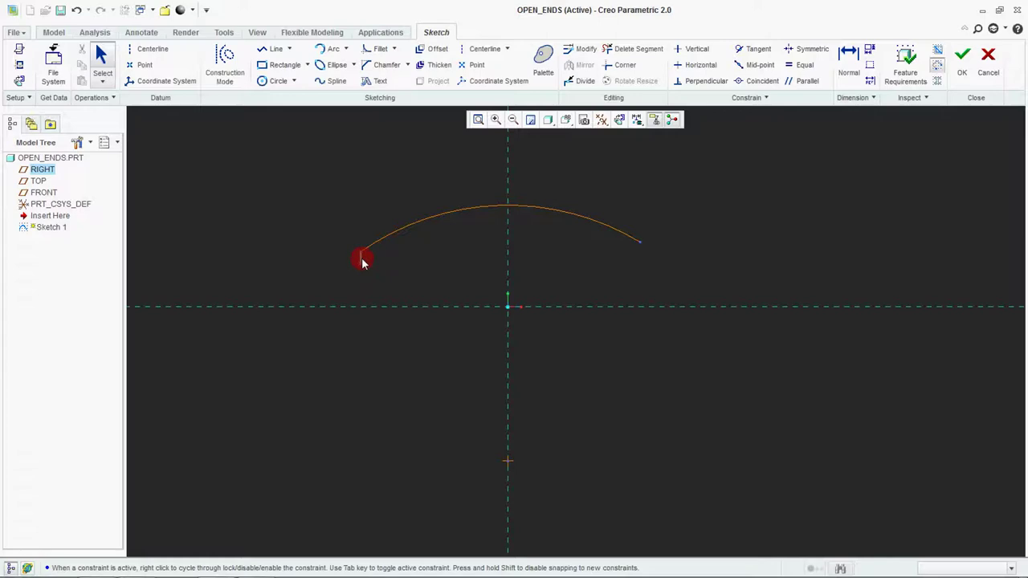
pyautogui.click(360, 251)
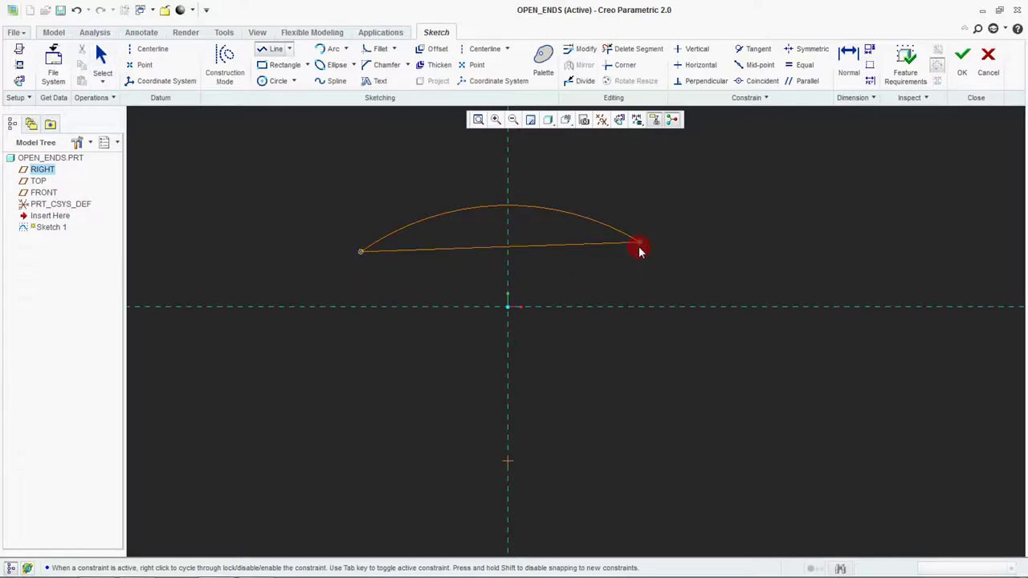
pyautogui.click(639, 241)
pyautogui.middleClick(640, 245)
pyautogui.middleClick(606, 275)
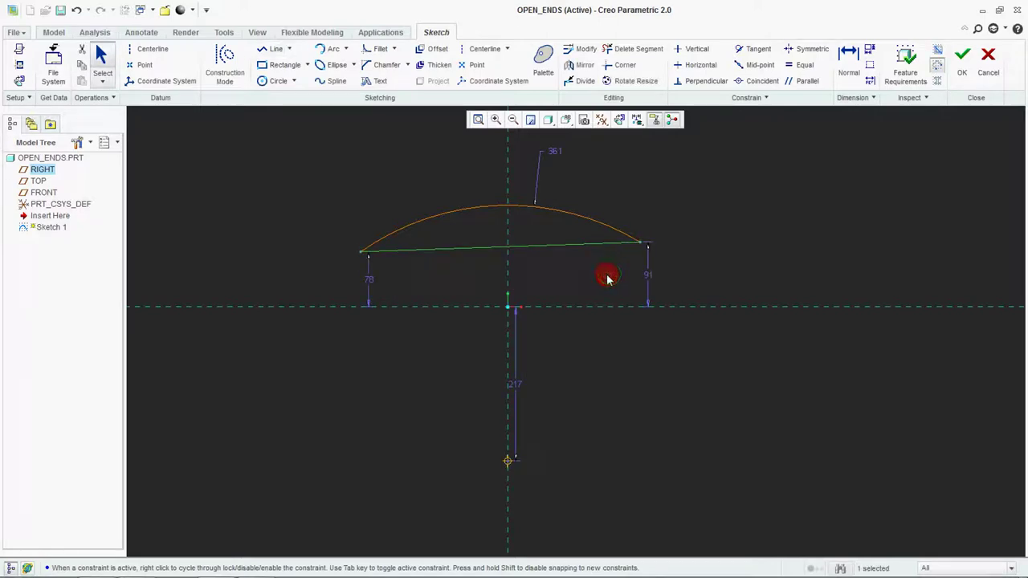
# - Delete the temporary closing line so the arc's ends show red again
pyautogui.scroll(1, 553, 273)
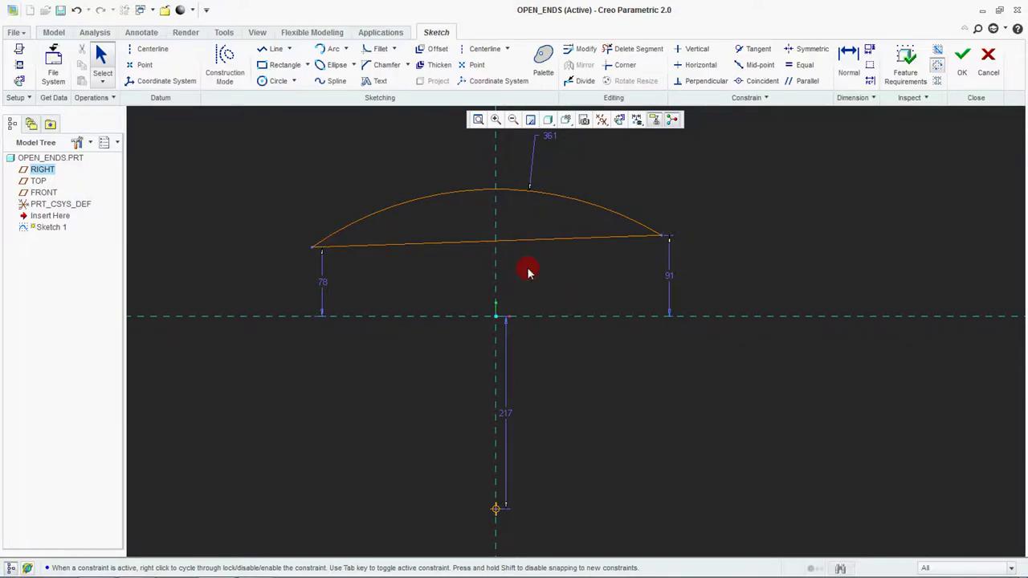
pyautogui.moveTo(528, 271)
pyautogui.mouseDown(button='middle')
pyautogui.moveTo(516, 291)
pyautogui.moveTo(477, 229)
pyautogui.moveTo(513, 245)
pyautogui.moveTo(473, 218)
pyautogui.moveTo(500, 248)
pyautogui.mouseUp(button='middle')
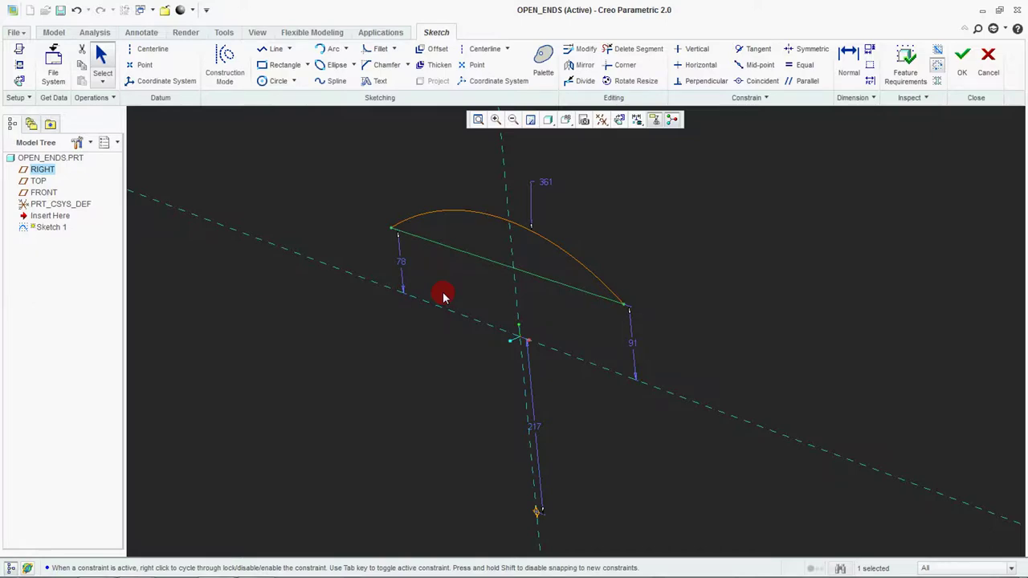
pyautogui.press('Delete')
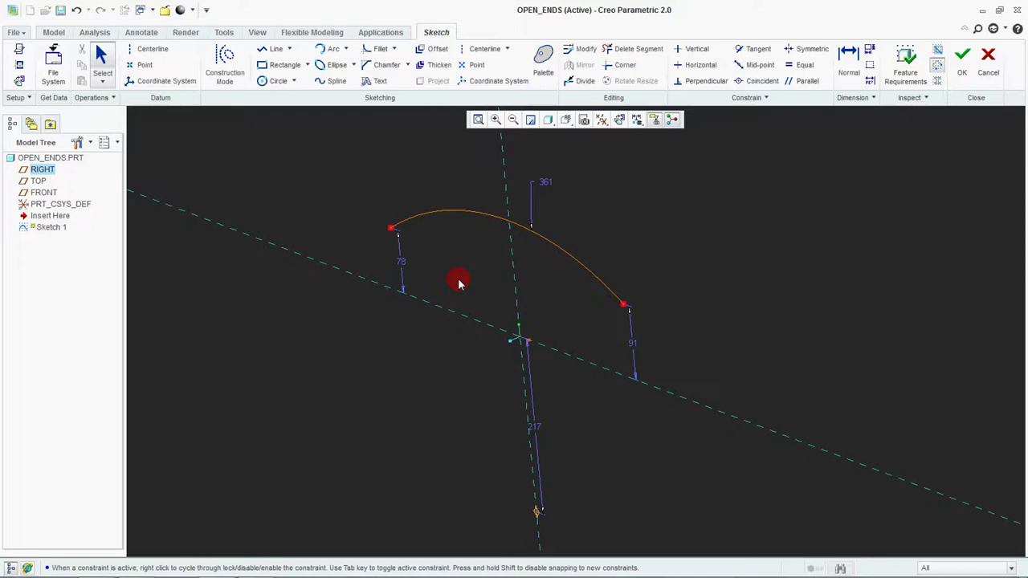
# - Accept Sketch 1 holding only the open arc and clear the selection
pyautogui.click(961, 64)
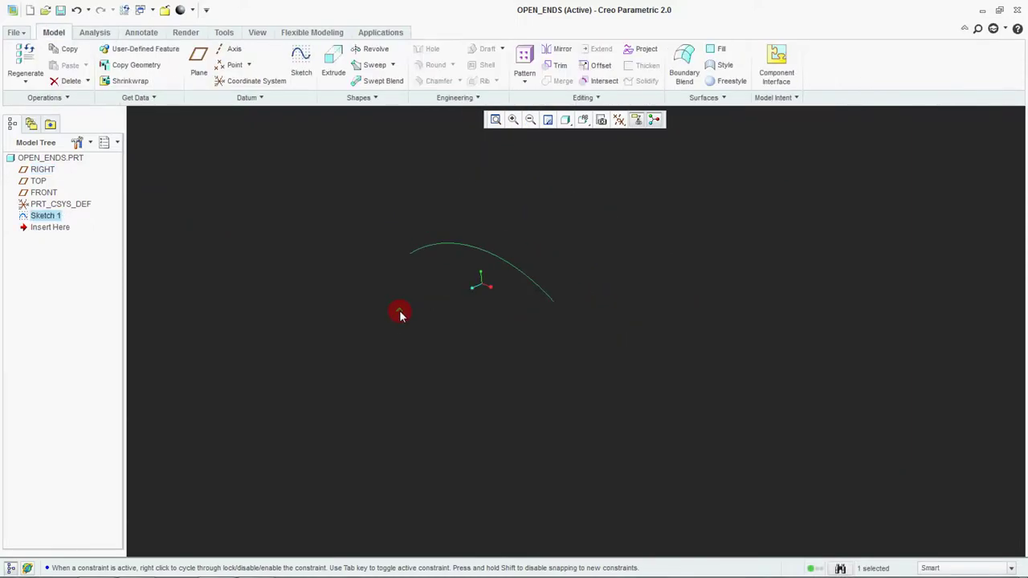
pyautogui.click(399, 314)
pyautogui.scroll(-2, 427, 276)
pyautogui.scroll(-2, 450, 273)
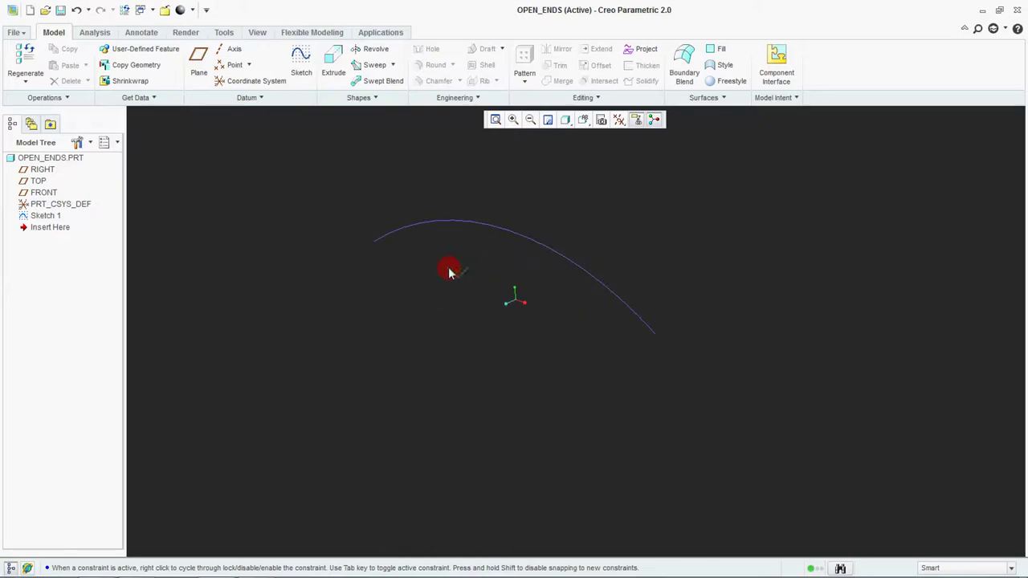
# - Uncheck Sketcher's Highlight open ends option without saving a config file
pyautogui.click(16, 33)
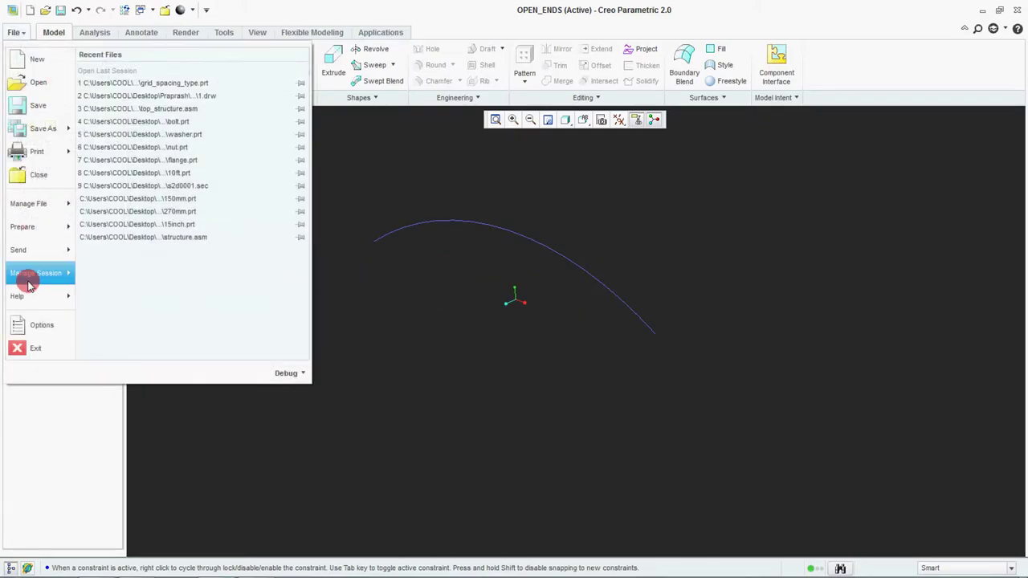
pyautogui.click(34, 325)
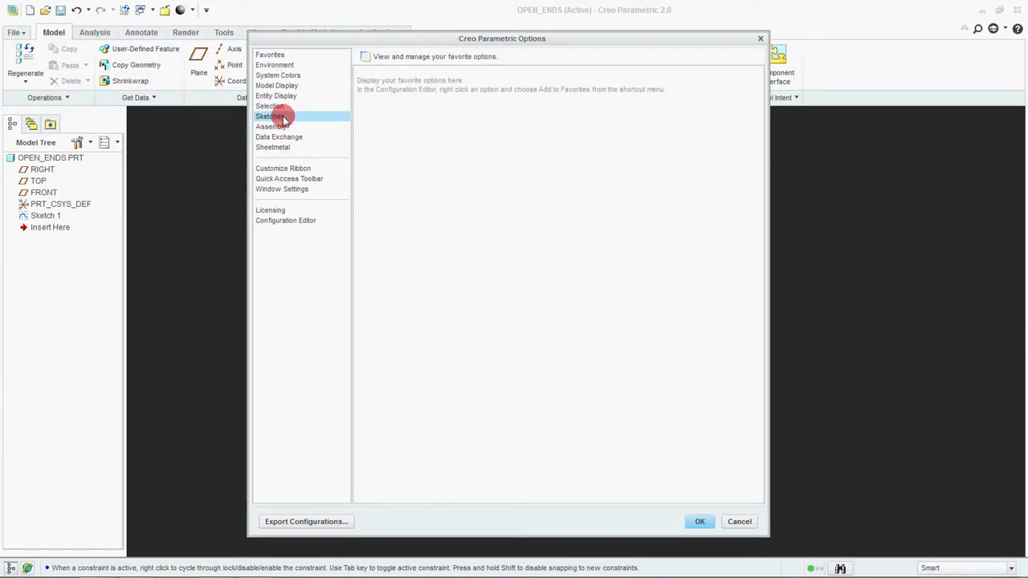
pyautogui.click(273, 117)
pyautogui.scroll(-3, 488, 397)
pyautogui.click(368, 451)
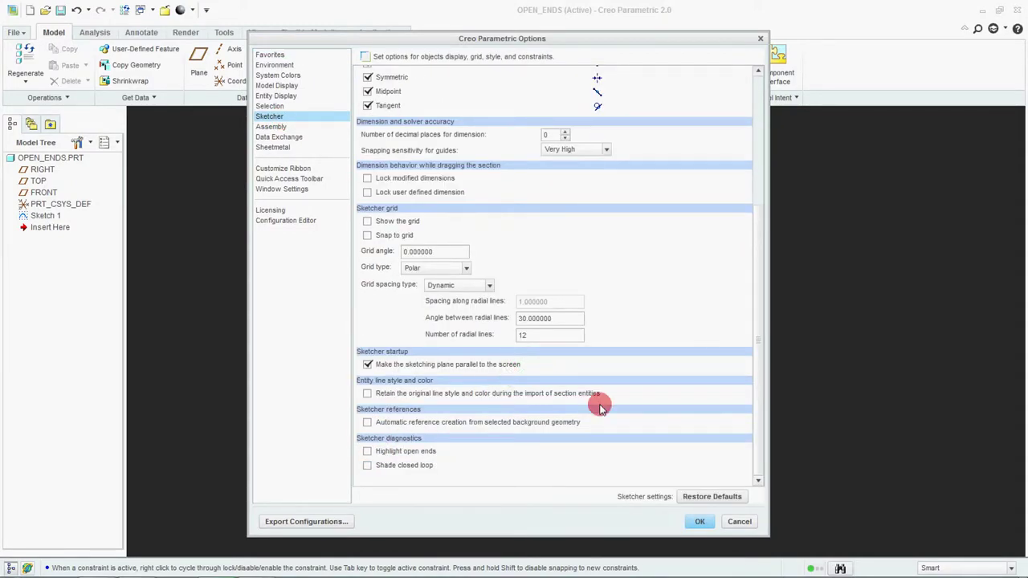
pyautogui.click(698, 520)
pyautogui.click(518, 336)
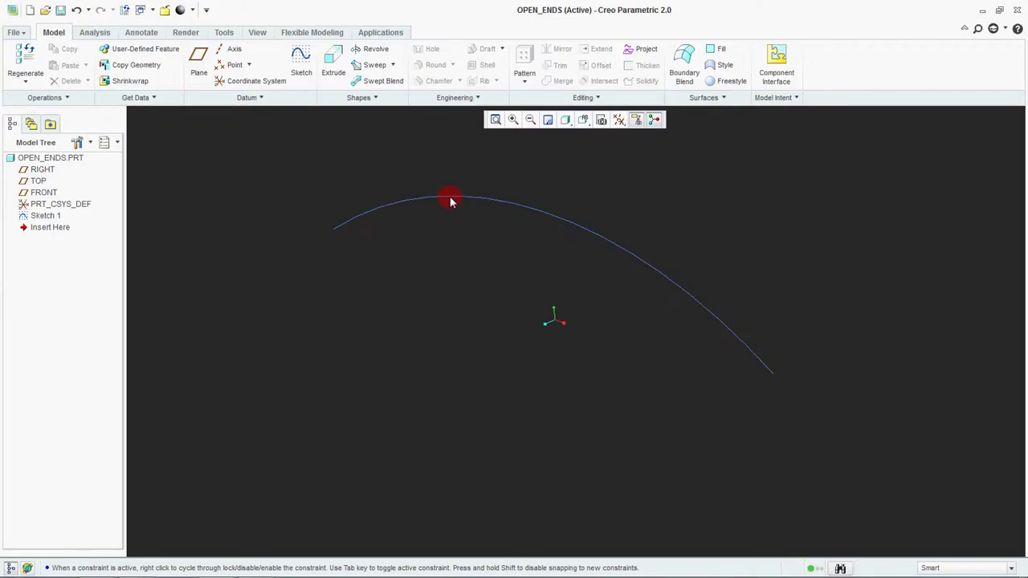
# - Reopen Sketch 1 via Edit Definition from the arc's right-click menu
pyautogui.click(449, 197)
pyautogui.rightClick(450, 197)
pyautogui.click(475, 281)
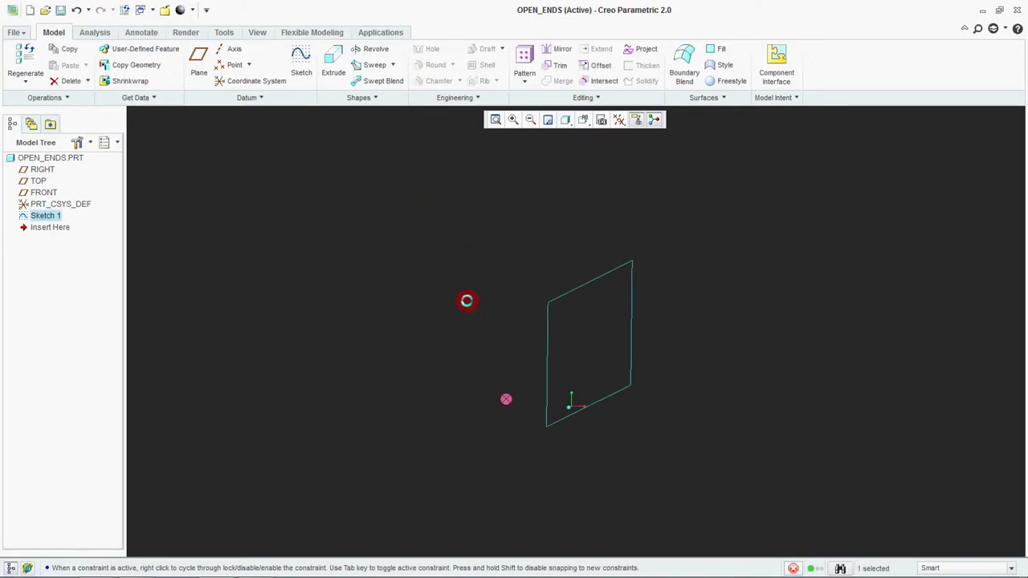